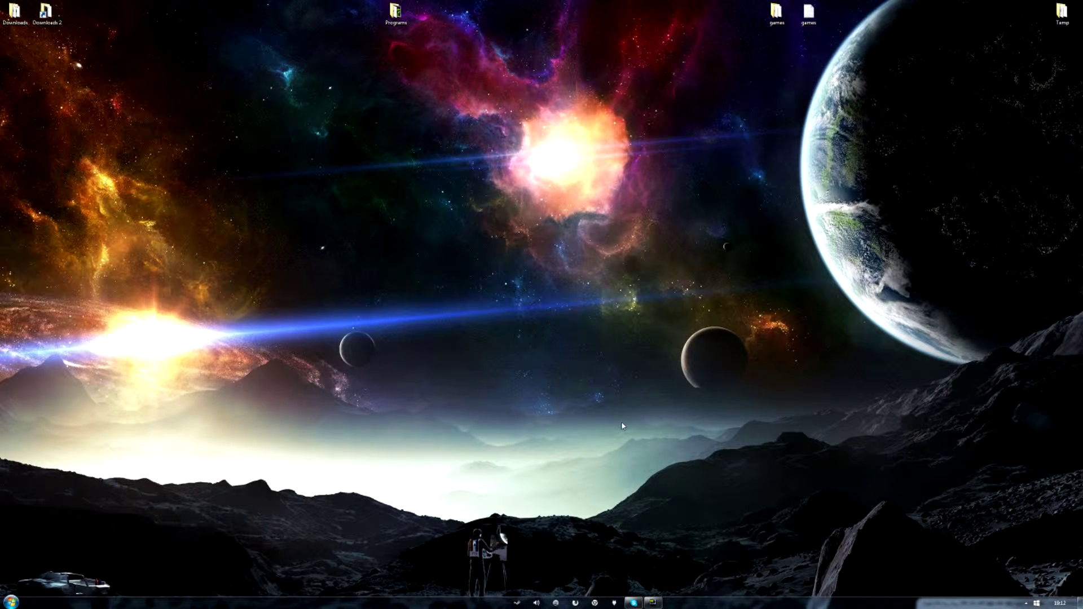
# Reveal the hidden notification-area icons in the Windows system tray
pyautogui.click(1027, 604)
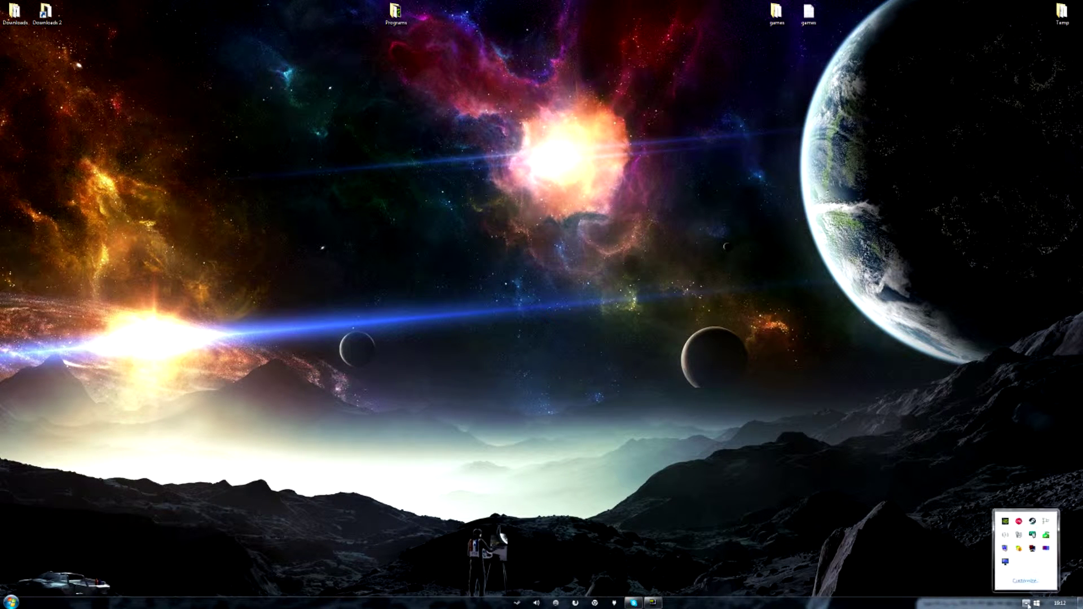
# Open the recording devices list and confirm the default Microphone's input level is 89
pyautogui.rightClick(1007, 538)
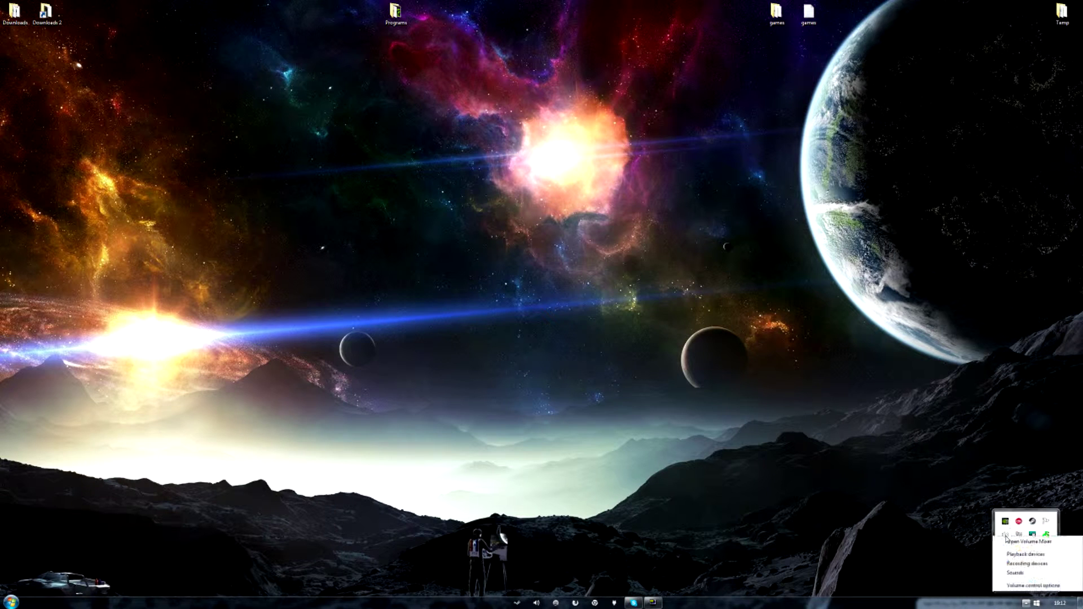
pyautogui.click(1027, 564)
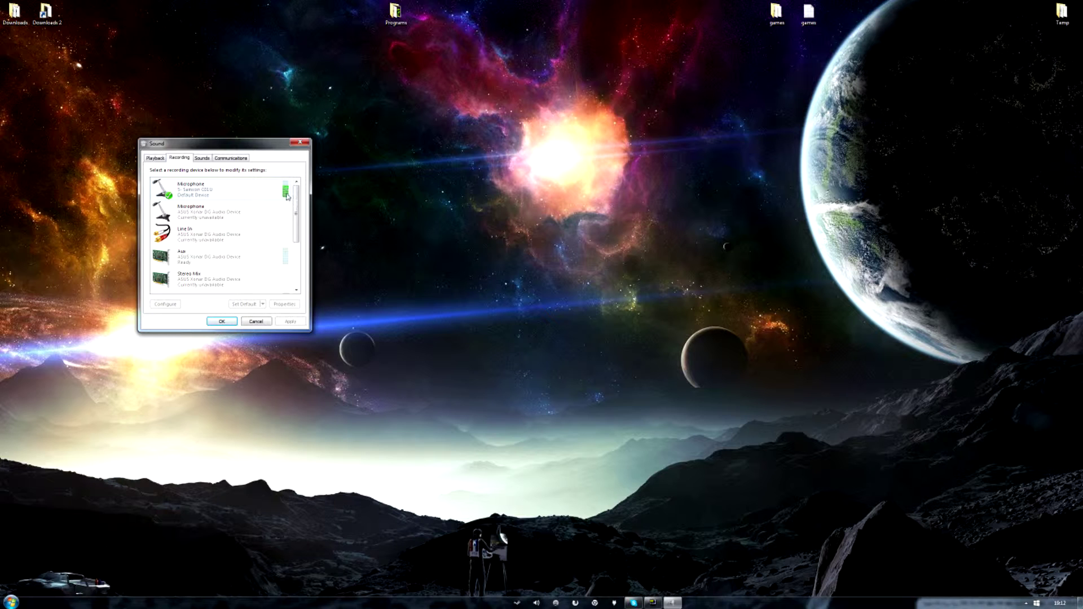
pyautogui.rightClick(214, 195)
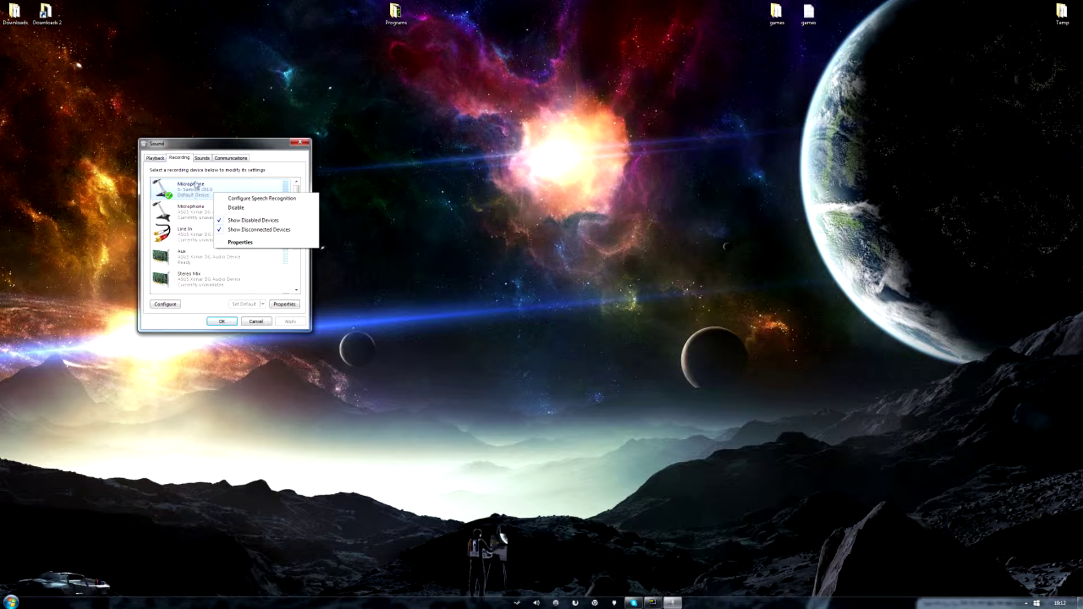
pyautogui.click(247, 243)
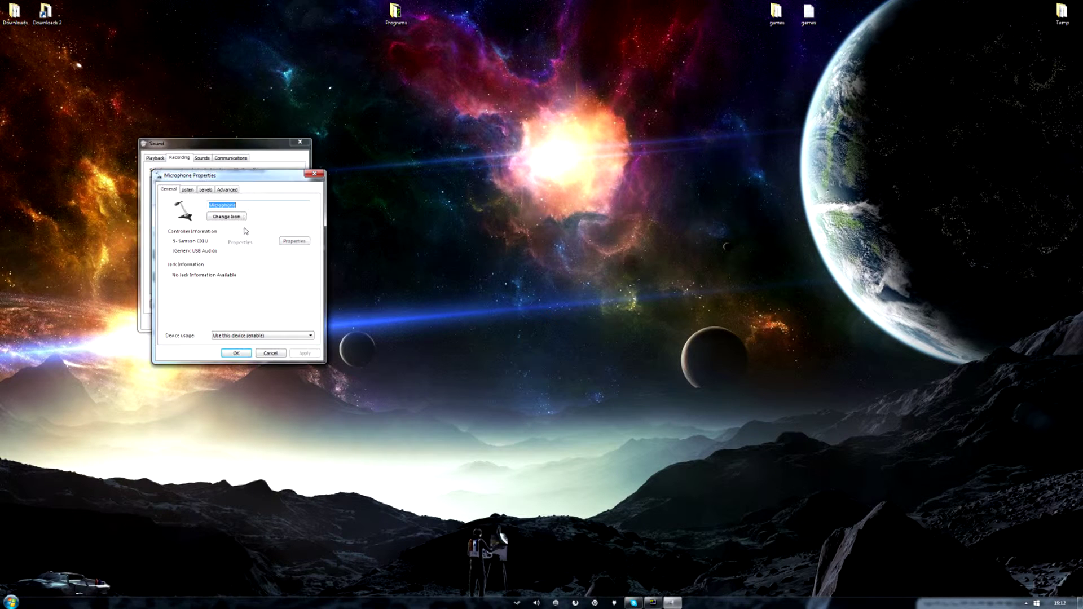
pyautogui.click(207, 191)
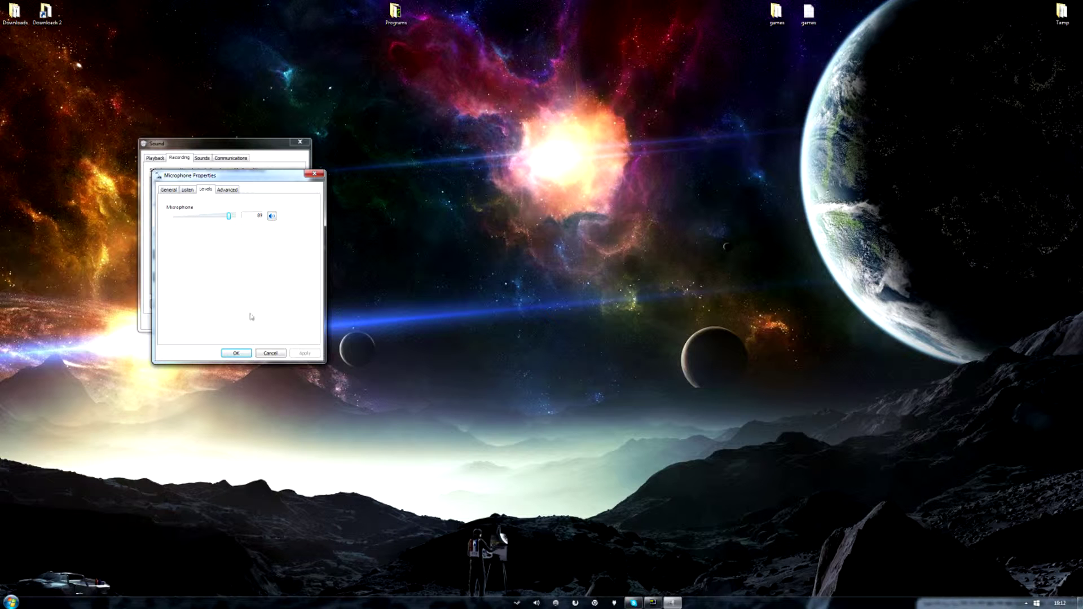
pyautogui.click(247, 353)
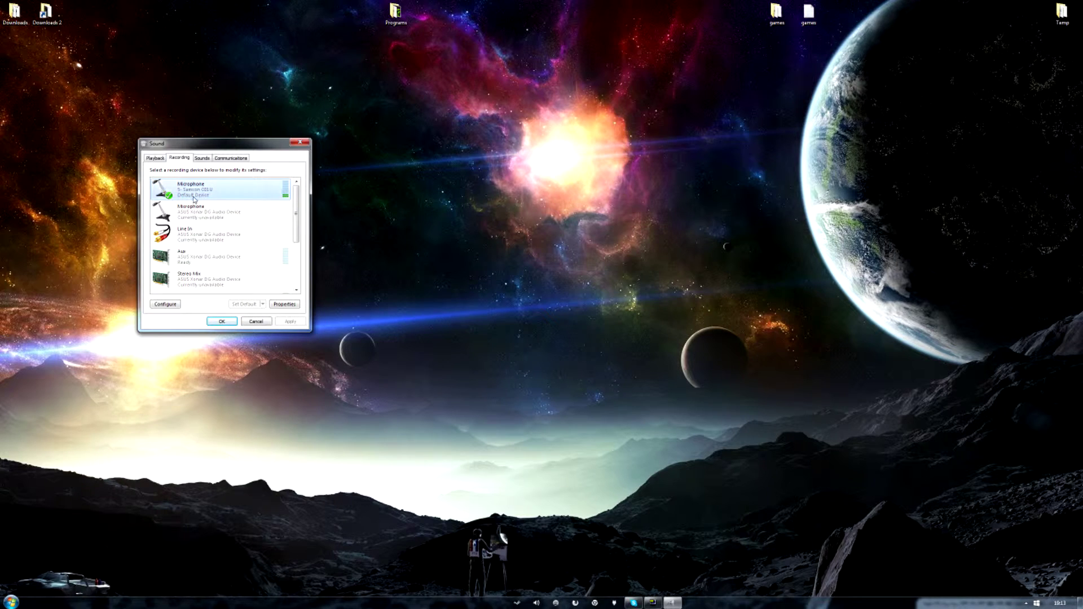
# Close the Sound dialog, keeping the Microphone as the default recording device
pyautogui.click(225, 321)
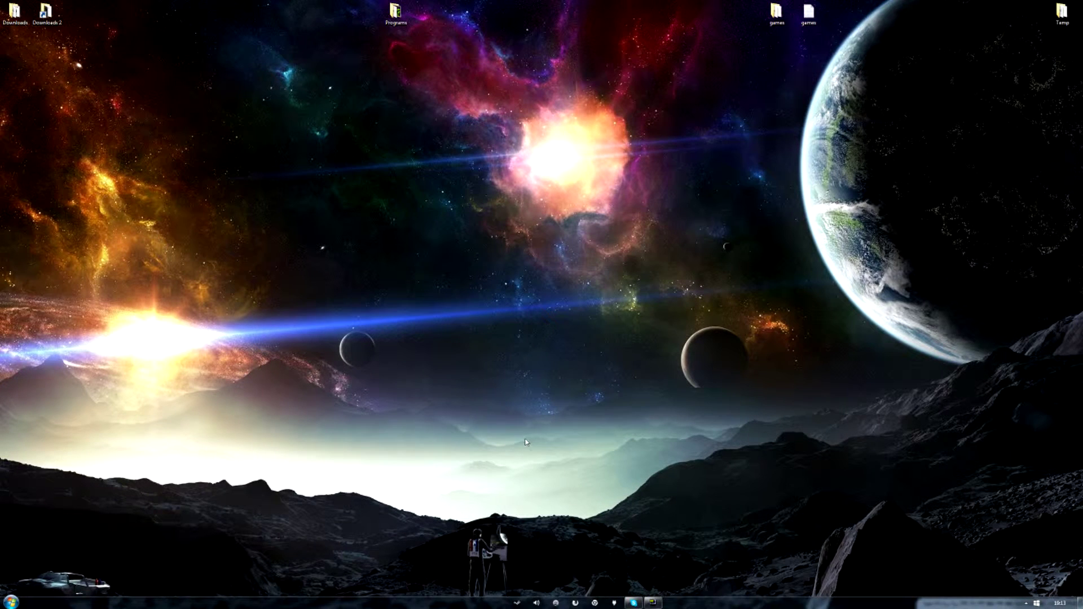
# Launch GeForce Experience from Start and place its ShadowPlay panel to the right
pyautogui.click(12, 602)
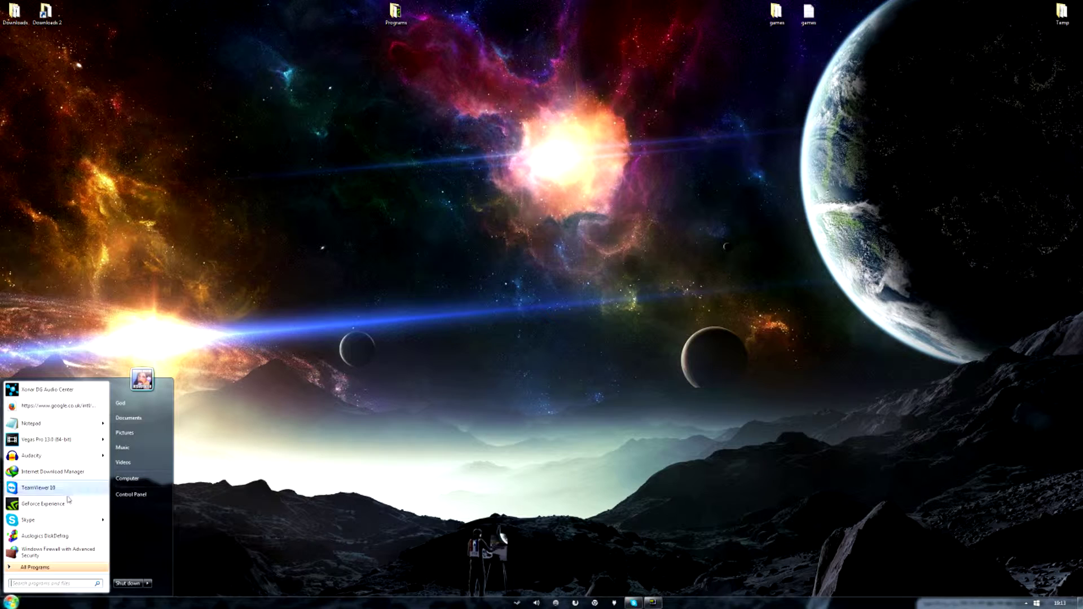
pyautogui.click(62, 505)
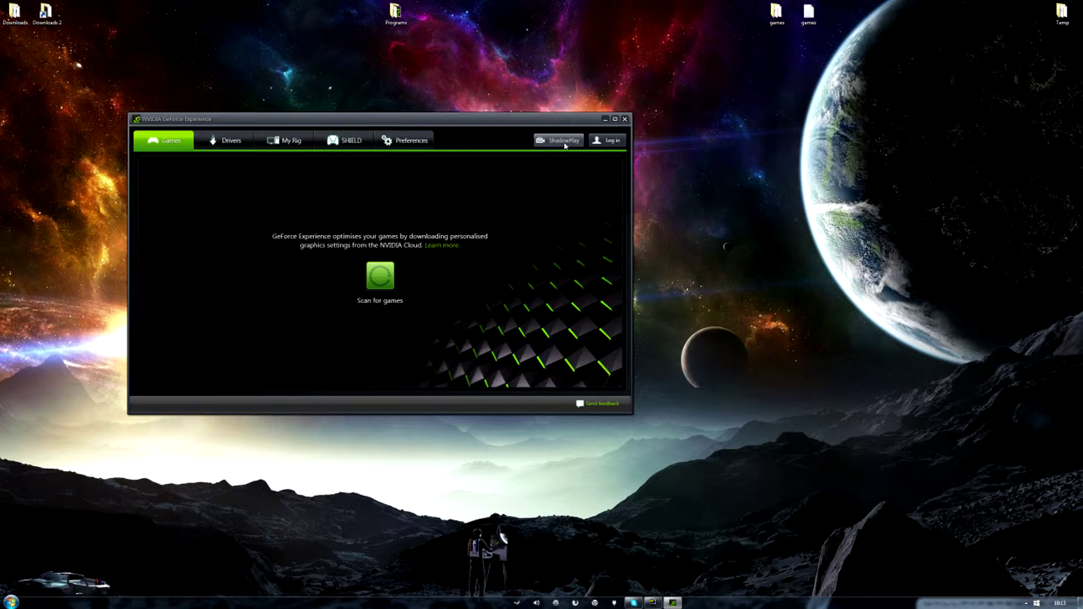
pyautogui.click(565, 141)
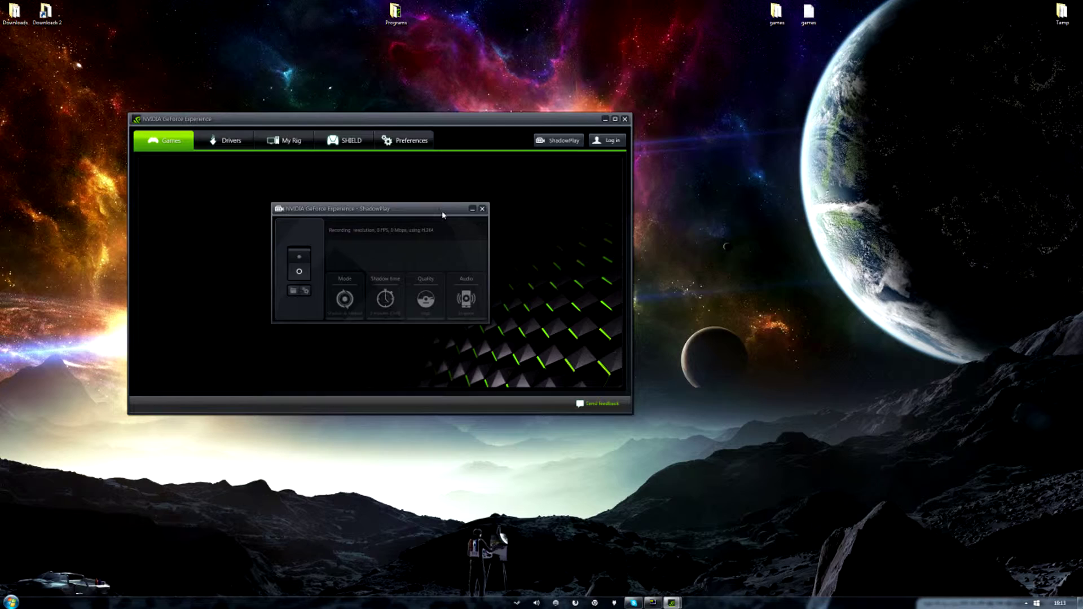
pyautogui.moveTo(443, 215); pyautogui.dragTo(847, 209)
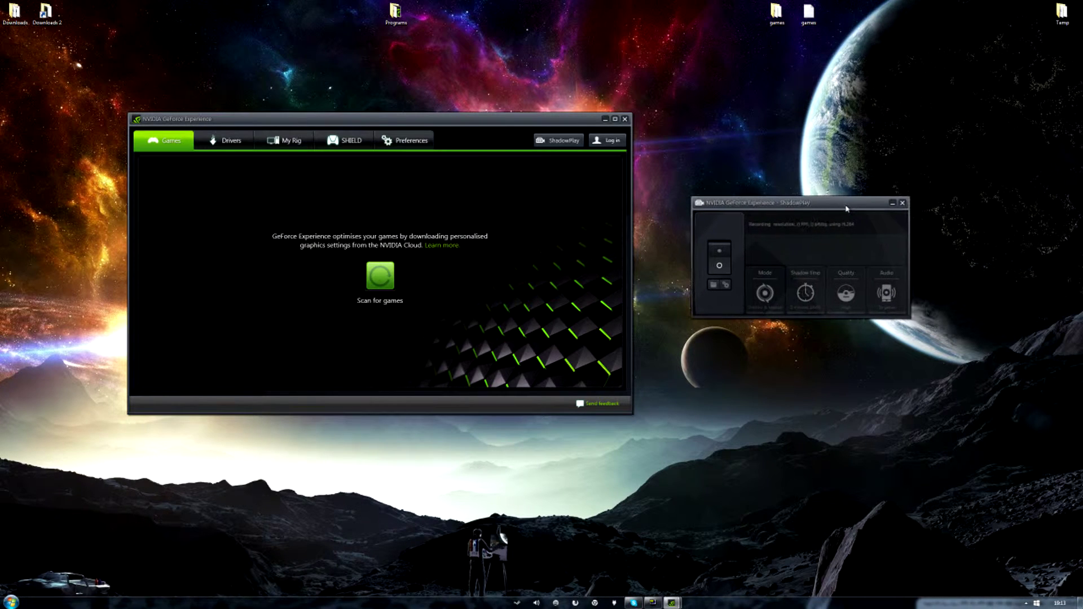
# Switch ShadowPlay on, recording in-game at 60 FPS and 22 Mbps
pyautogui.click(736, 269)
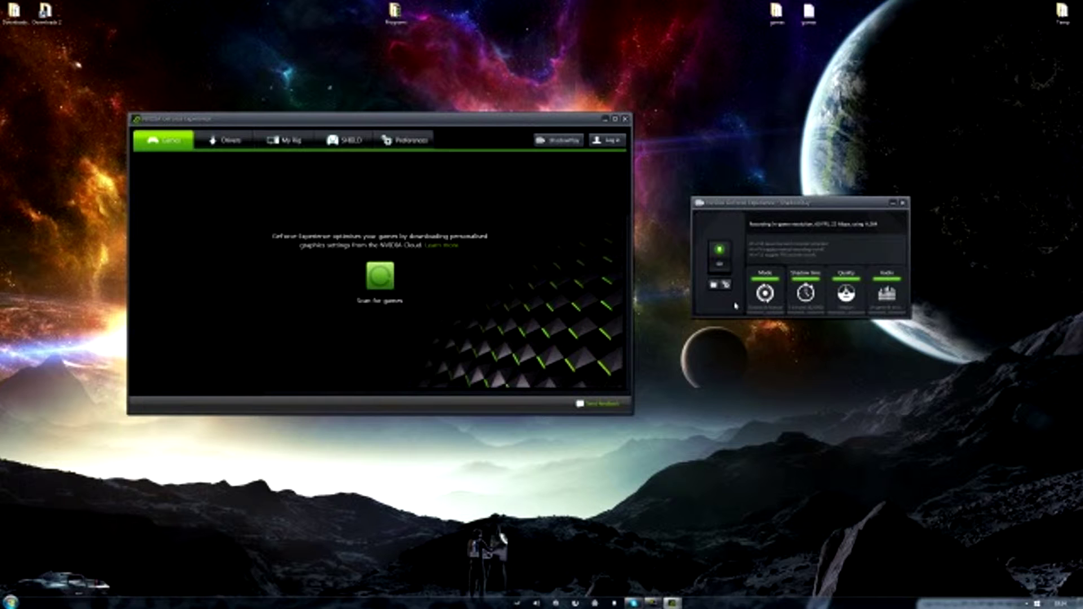
# Adjust the ShadowPlay shadow time slider, settling at about 5 minutes
pyautogui.click(807, 292)
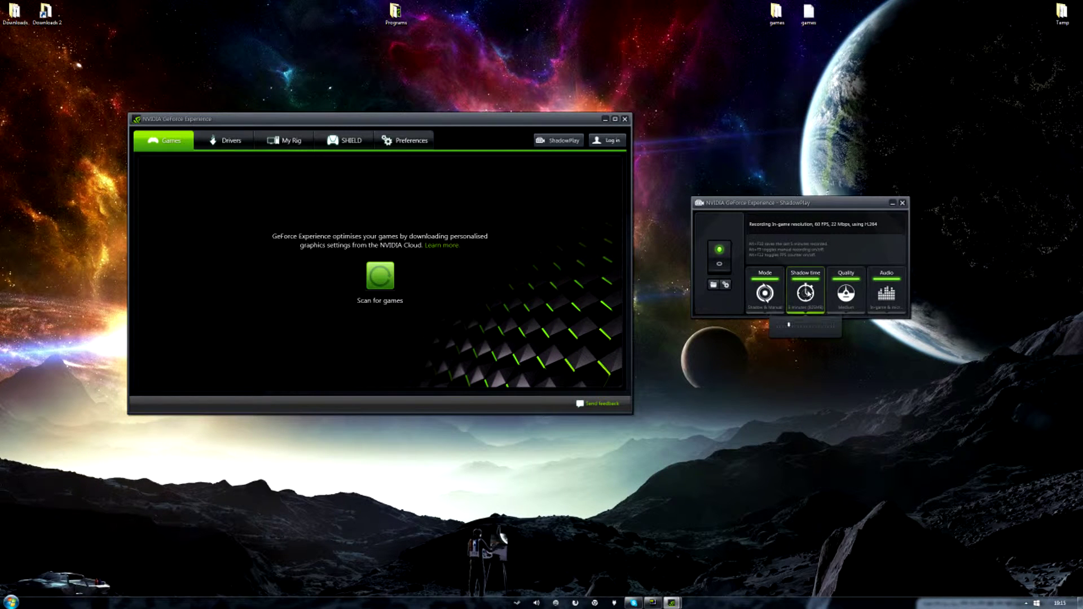
pyautogui.moveTo(802, 328); pyautogui.dragTo(814, 328)
pyautogui.moveTo(808, 326); pyautogui.dragTo(799, 326)
pyautogui.click(807, 290)
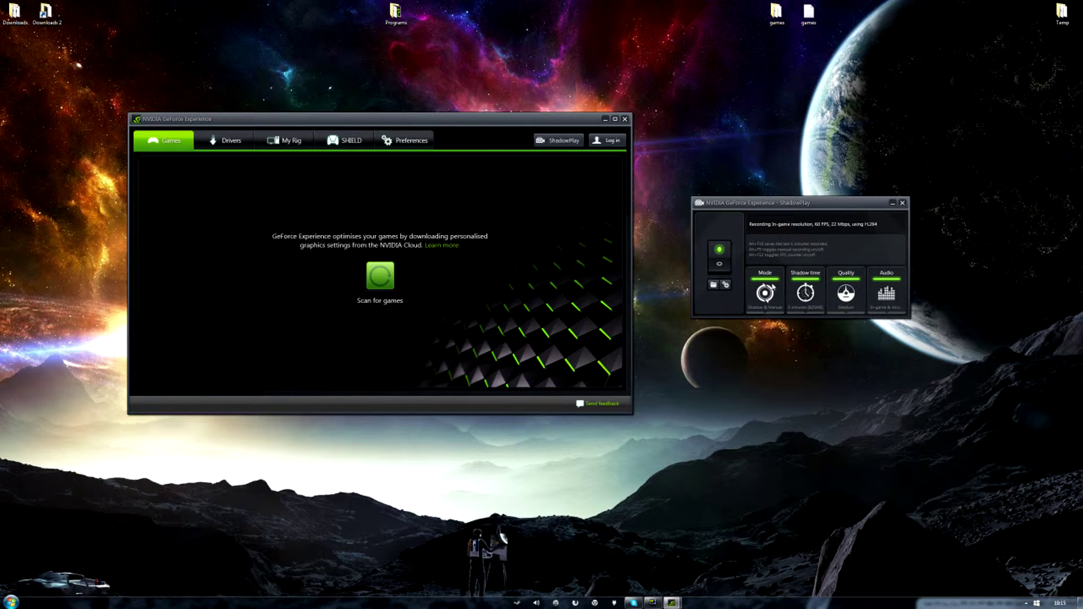
# Keep Shadow & Manual mode and Medium quality, and set audio to In-game & microphone
pyautogui.click(773, 288)
pyautogui.click(855, 289)
pyautogui.click(887, 292)
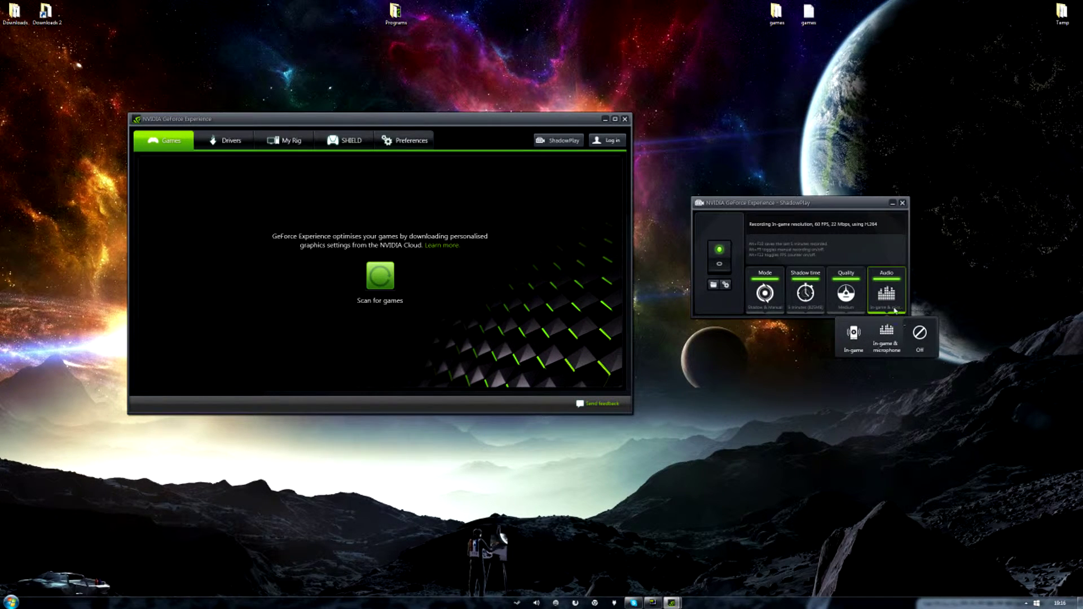
pyautogui.click(887, 337)
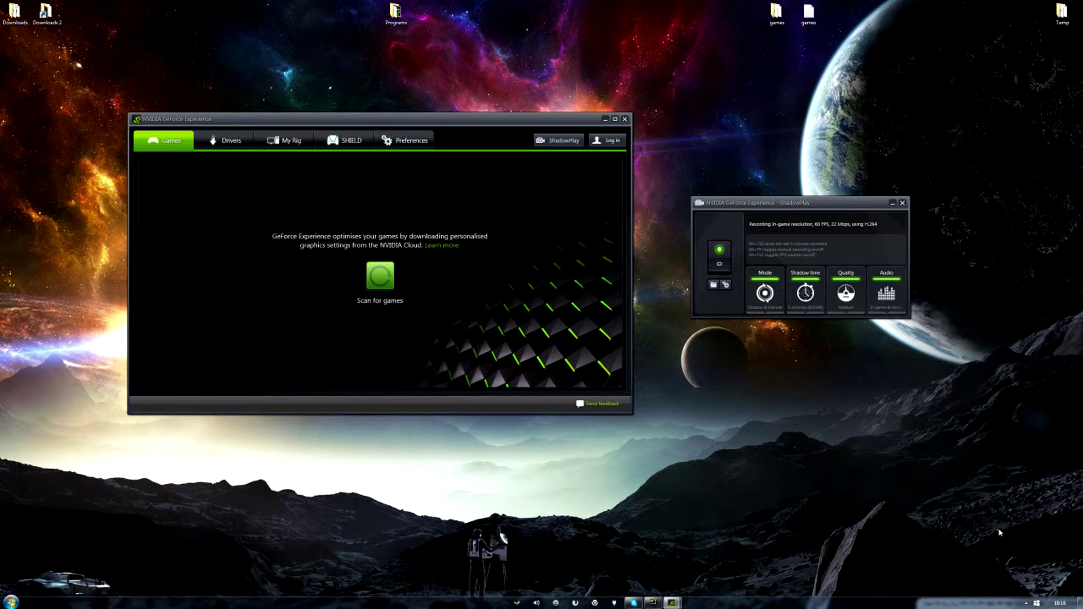
# Open the Volume Mixer beside ShadowPlay, showing Steam, NVIDIA Capture Server and music channels
pyautogui.click(1026, 605)
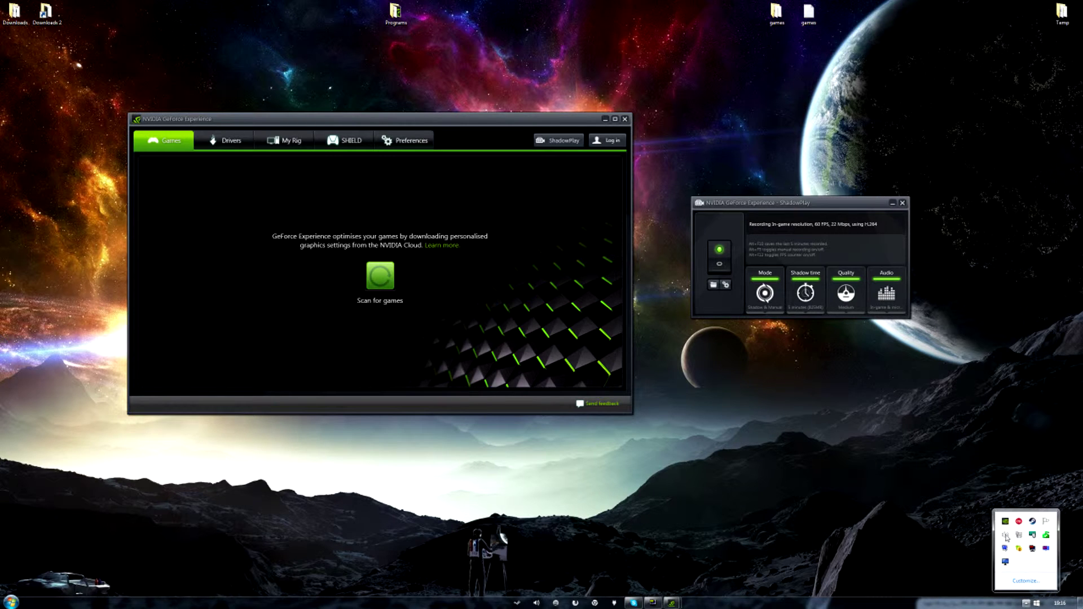
pyautogui.click(1005, 534)
pyautogui.click(1006, 512)
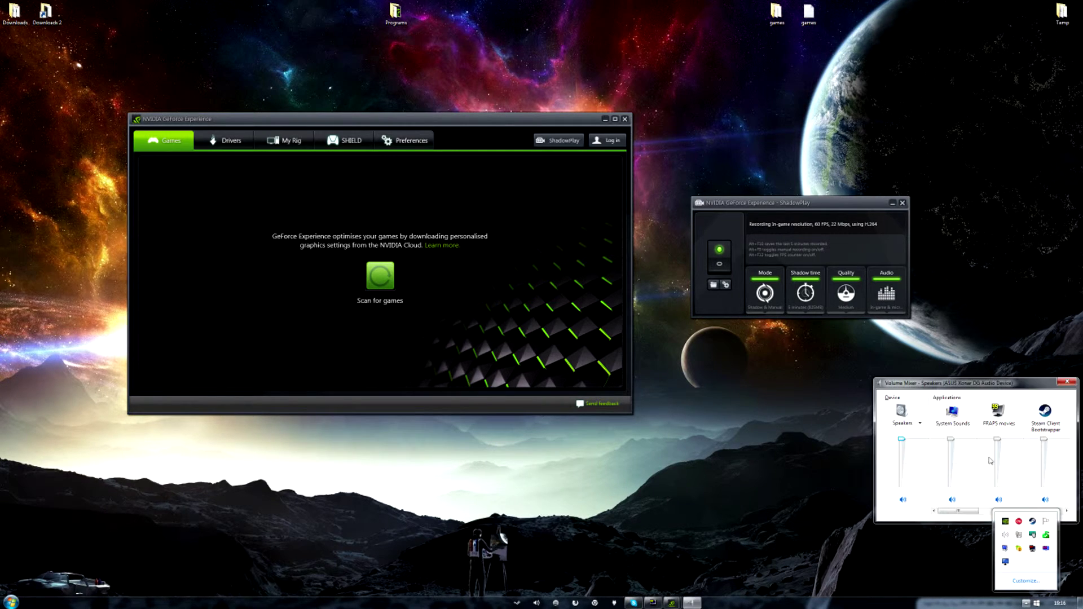
pyautogui.moveTo(906, 386); pyautogui.dragTo(754, 387)
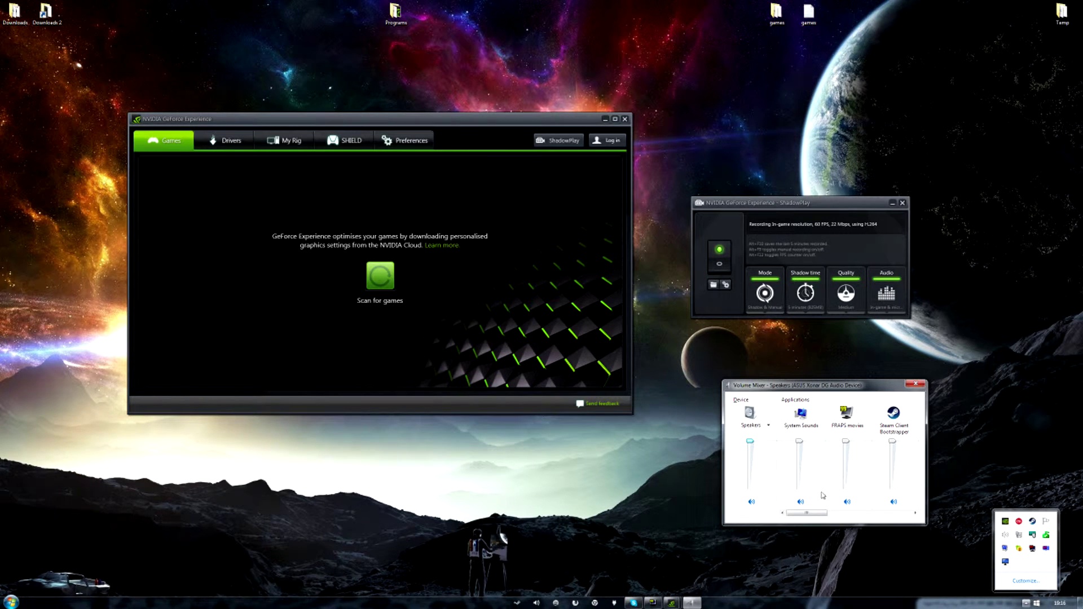
pyautogui.moveTo(820, 515)
pyautogui.mouseDown()
pyautogui.moveTo(915, 517)
pyautogui.moveTo(802, 518)
pyautogui.mouseUp()
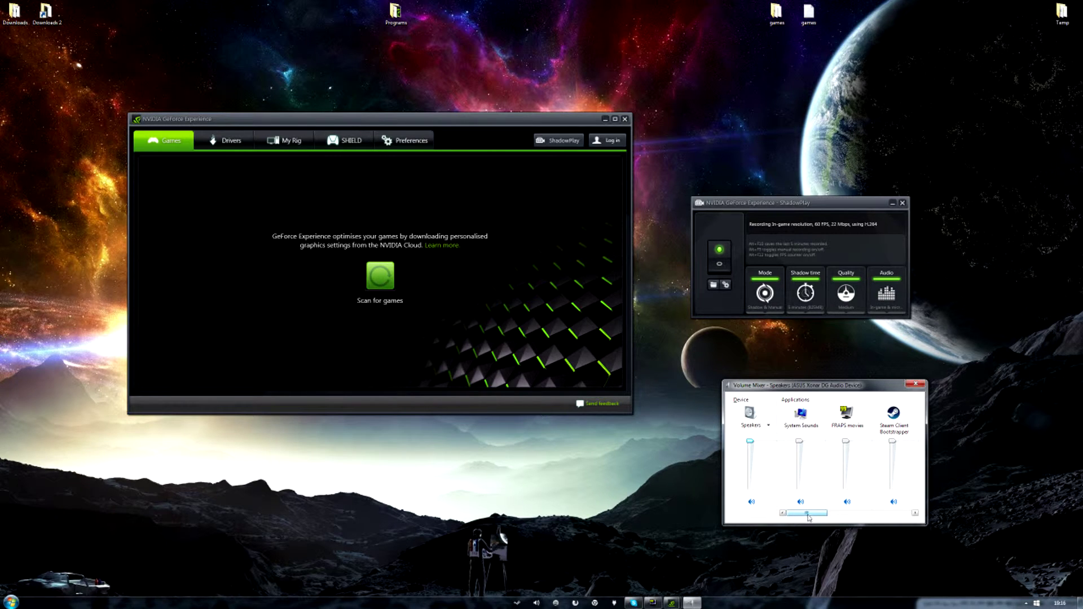
pyautogui.moveTo(810, 516); pyautogui.dragTo(895, 510)
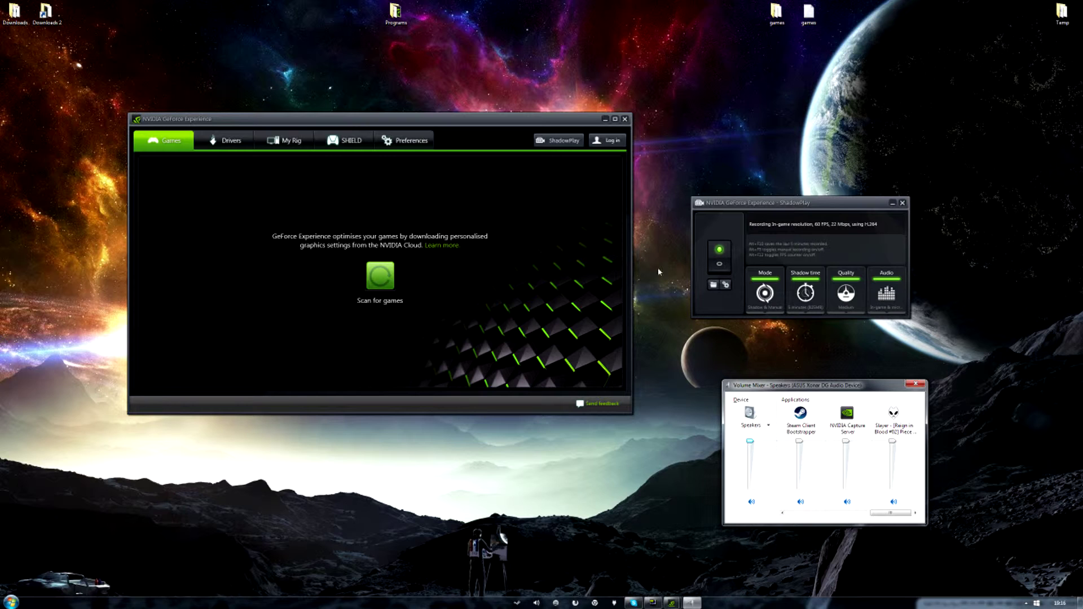
pyautogui.moveTo(880, 388); pyautogui.dragTo(999, 391)
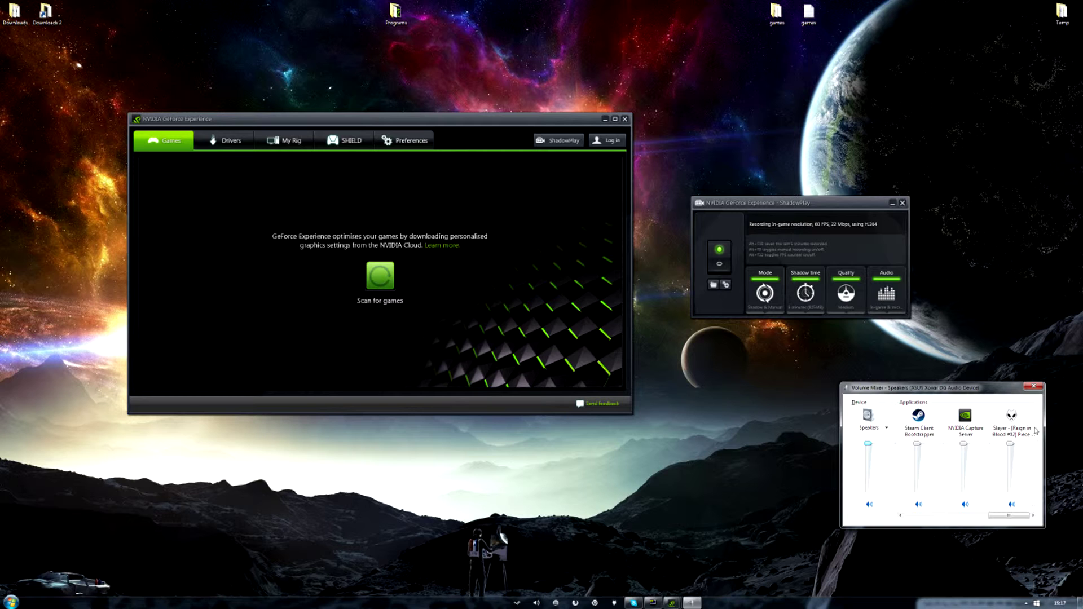
# Close the Volume Mixer and open ShadowPlay preferences, with the microphone set to Always on
pyautogui.click(1034, 387)
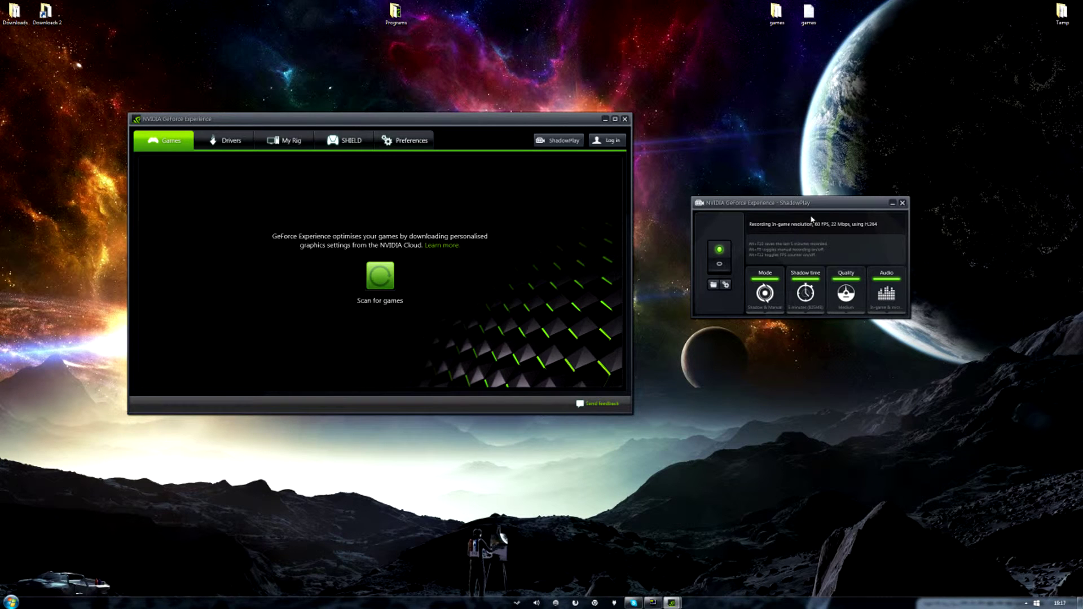
pyautogui.click(896, 293)
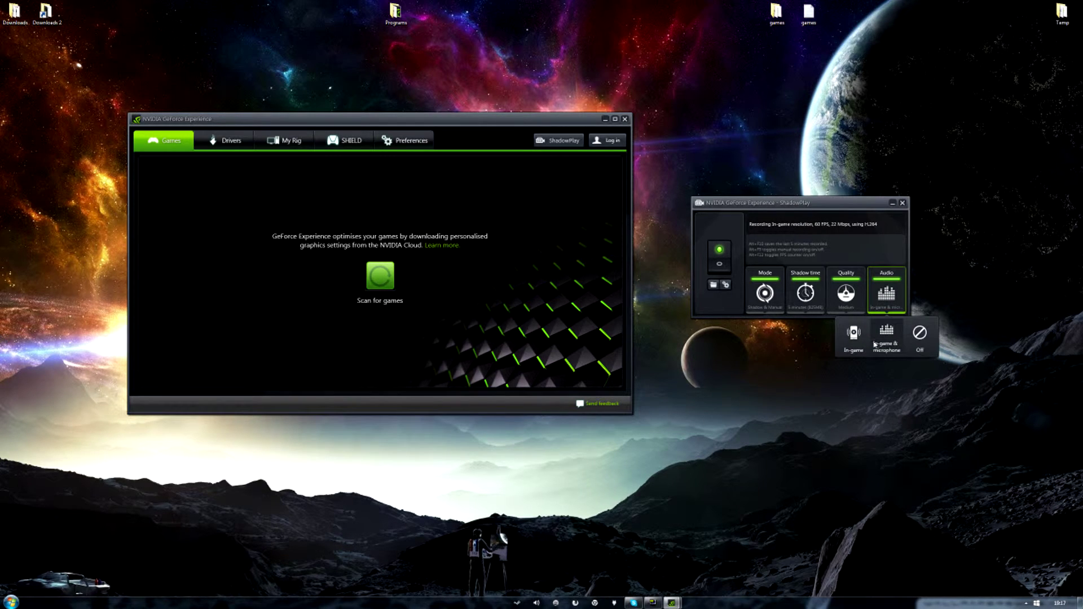
pyautogui.click(800, 320)
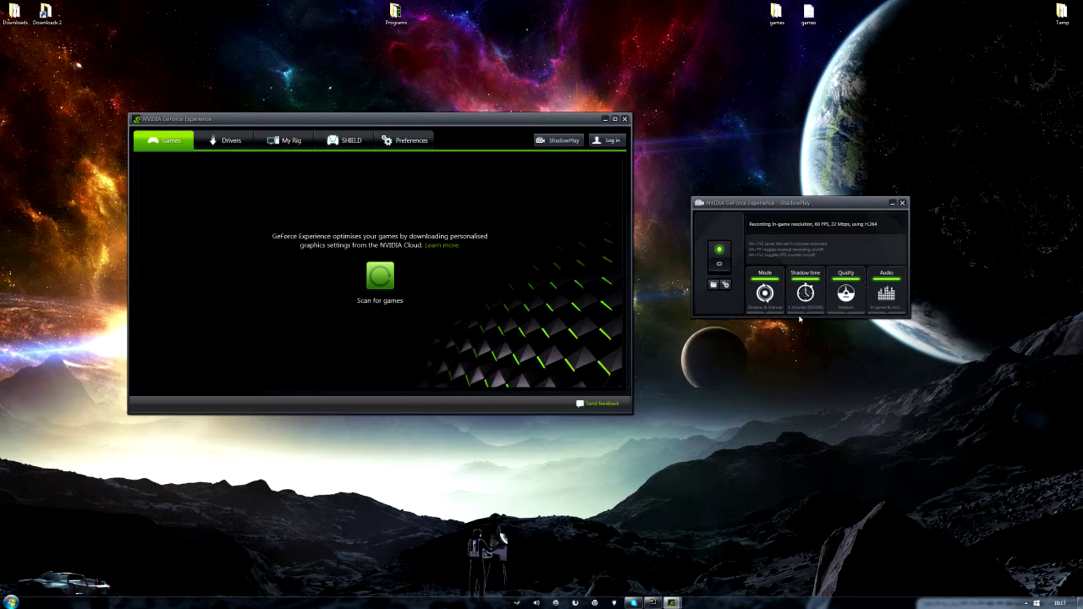
pyautogui.click(726, 285)
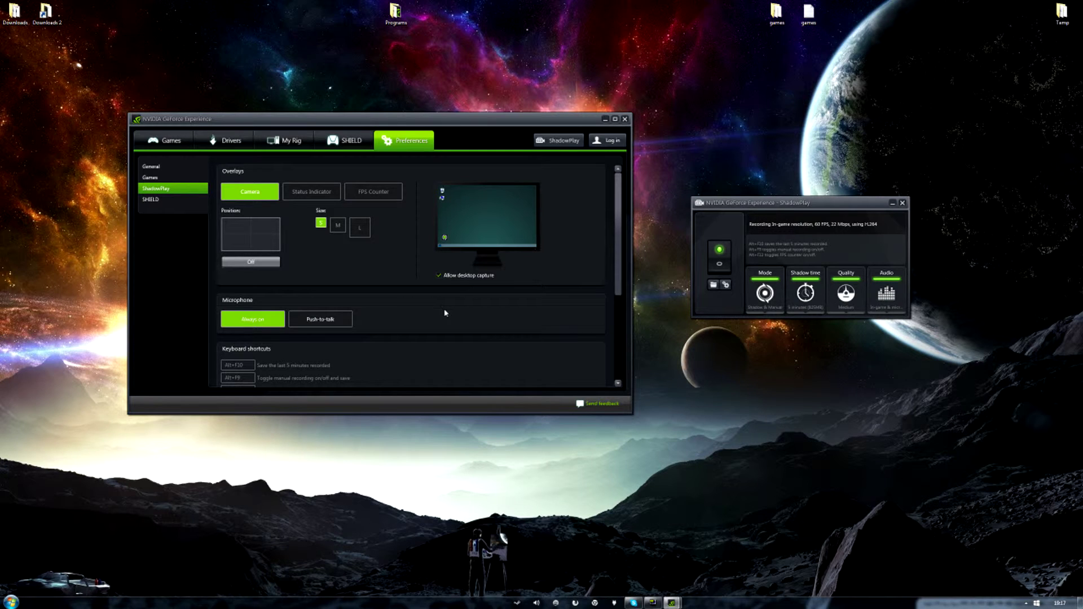
pyautogui.scroll(-1, 440, 308)
pyautogui.scroll(-1, 427, 303)
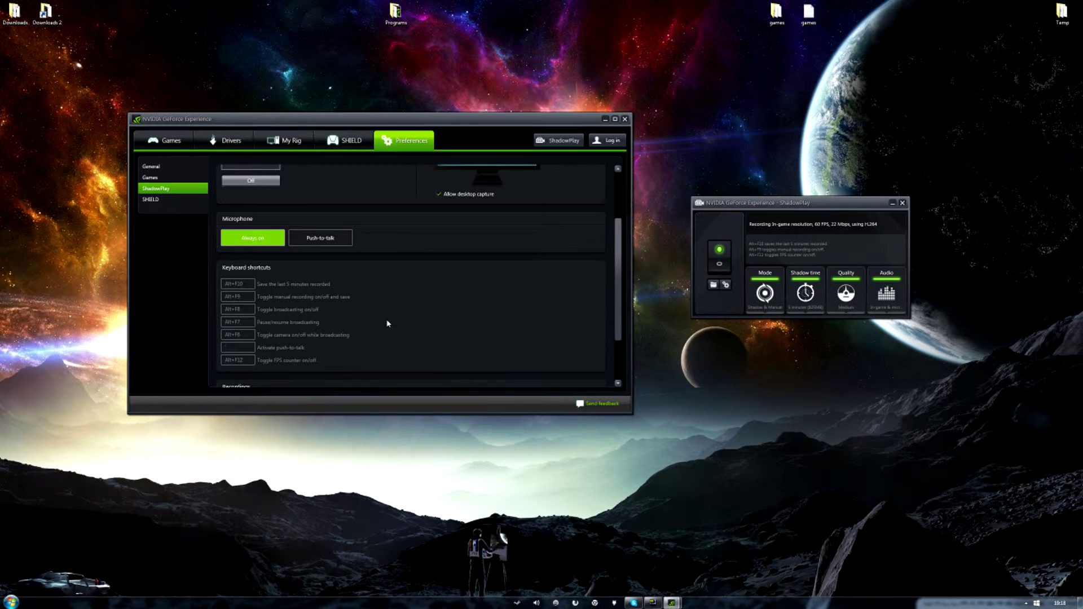
pyautogui.scroll(-1, 395, 312)
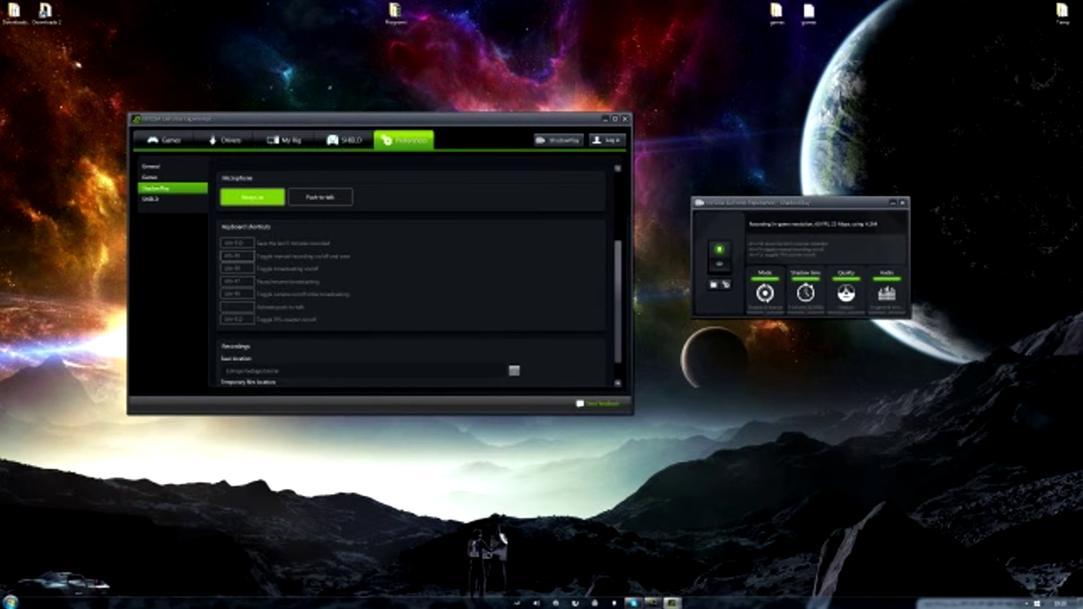
pyautogui.scroll(-1, 508, 305)
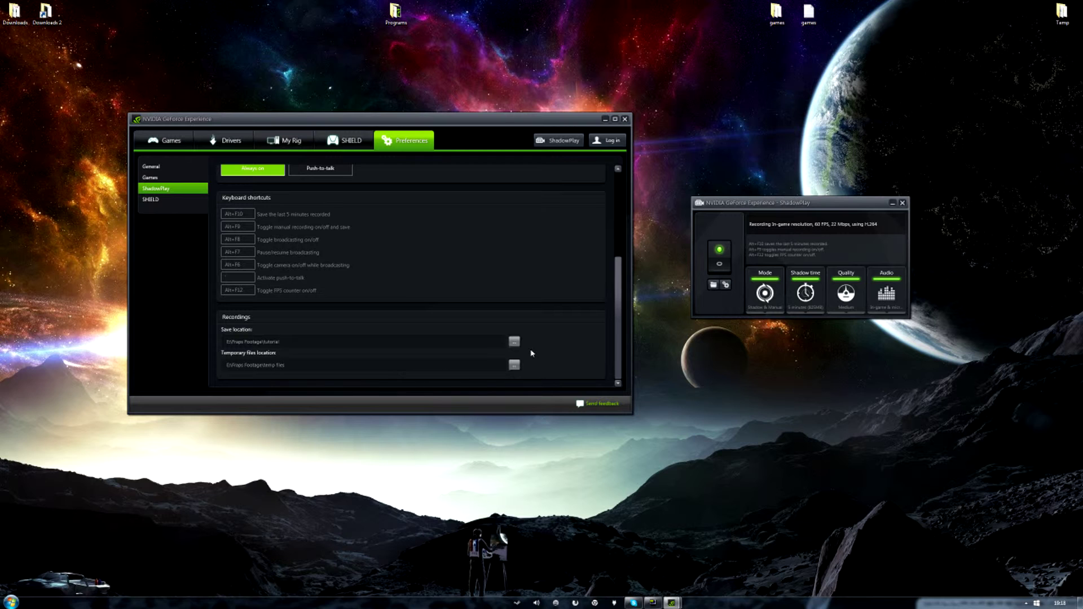
pyautogui.scroll(3, 620, 275)
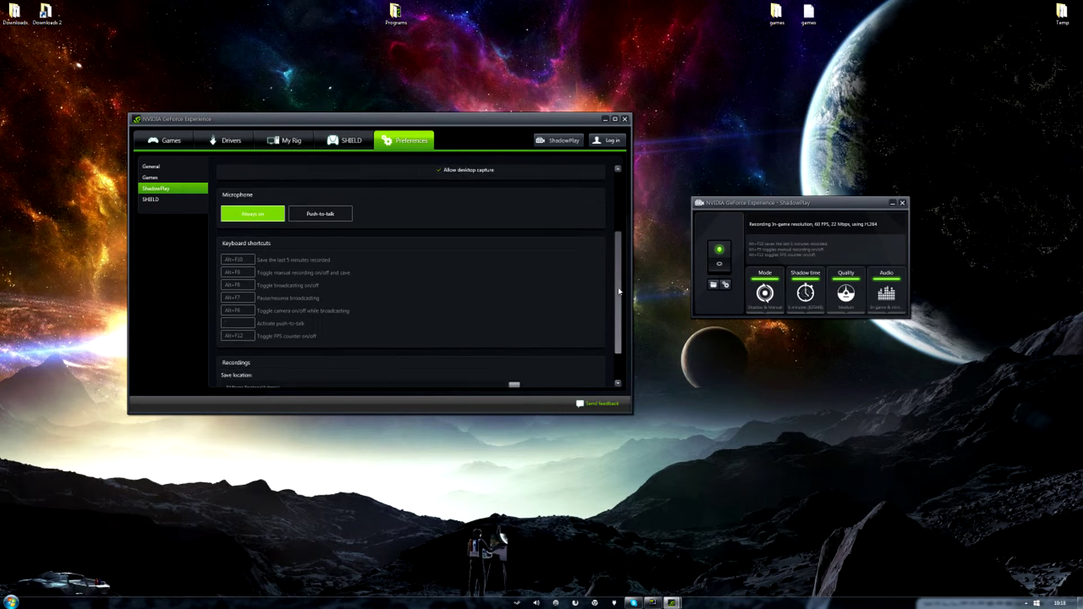
pyautogui.scroll(2, 620, 275)
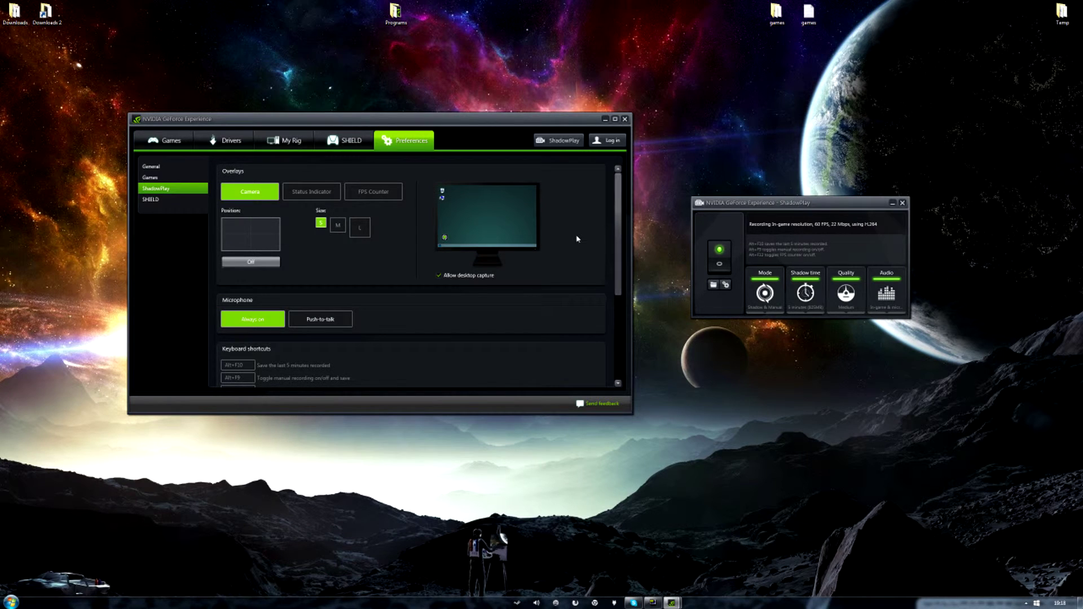
# Minimise the main GeForce Experience window and move the ShadowPlay panel further right
pyautogui.moveTo(784, 212); pyautogui.dragTo(774, 199)
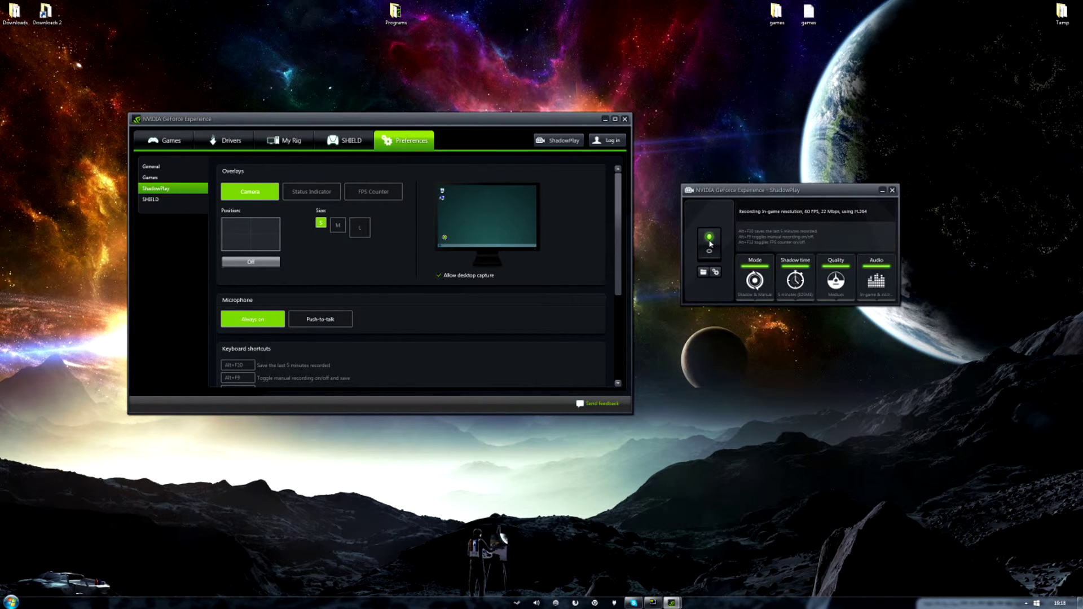
pyautogui.click(604, 119)
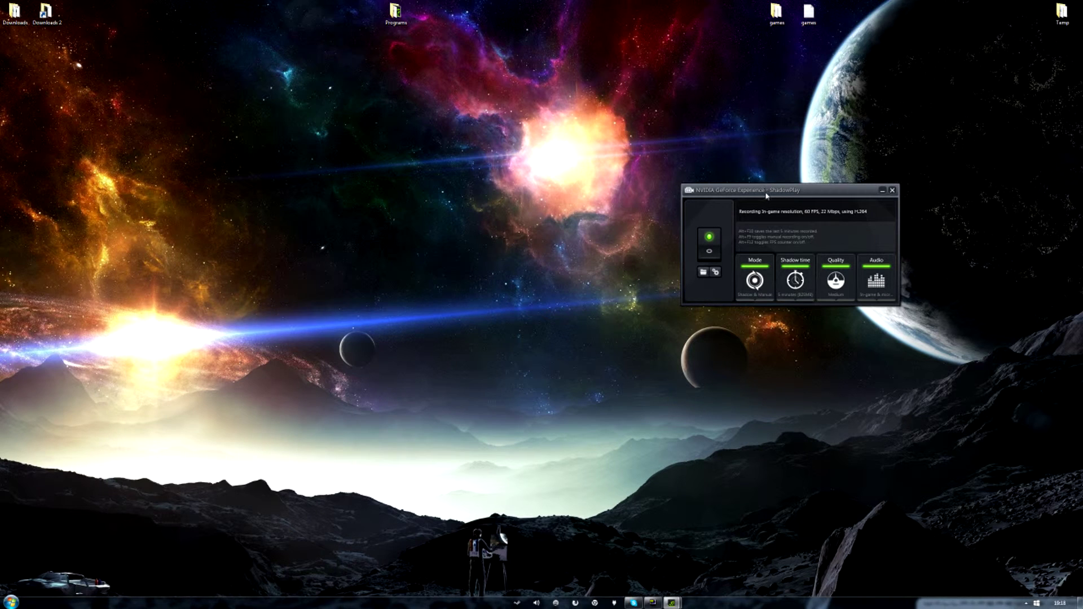
pyautogui.moveTo(772, 199); pyautogui.dragTo(903, 209)
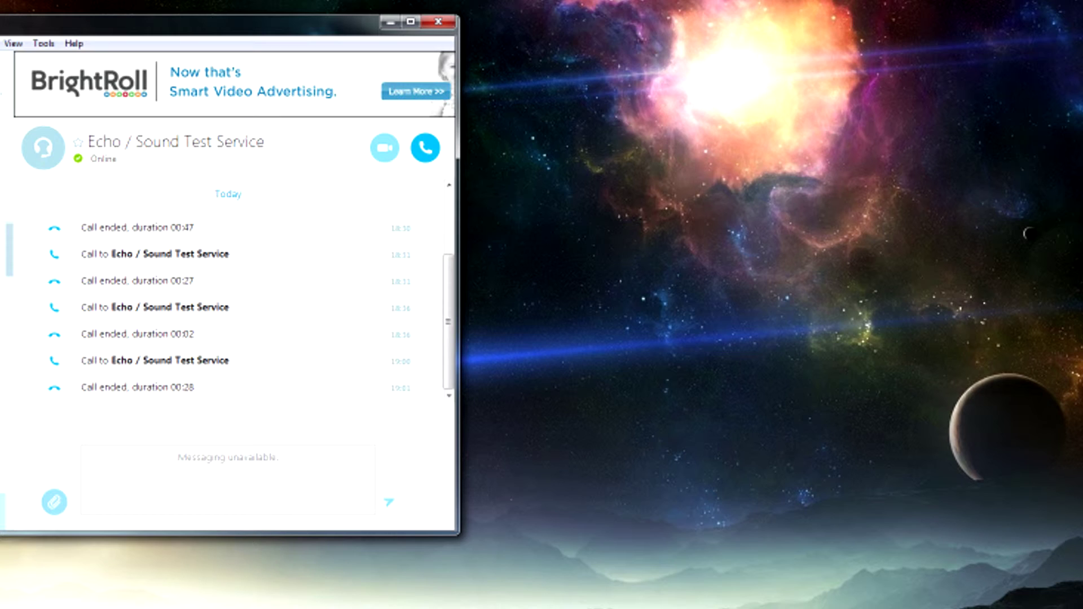
pyautogui.click(421, 150)
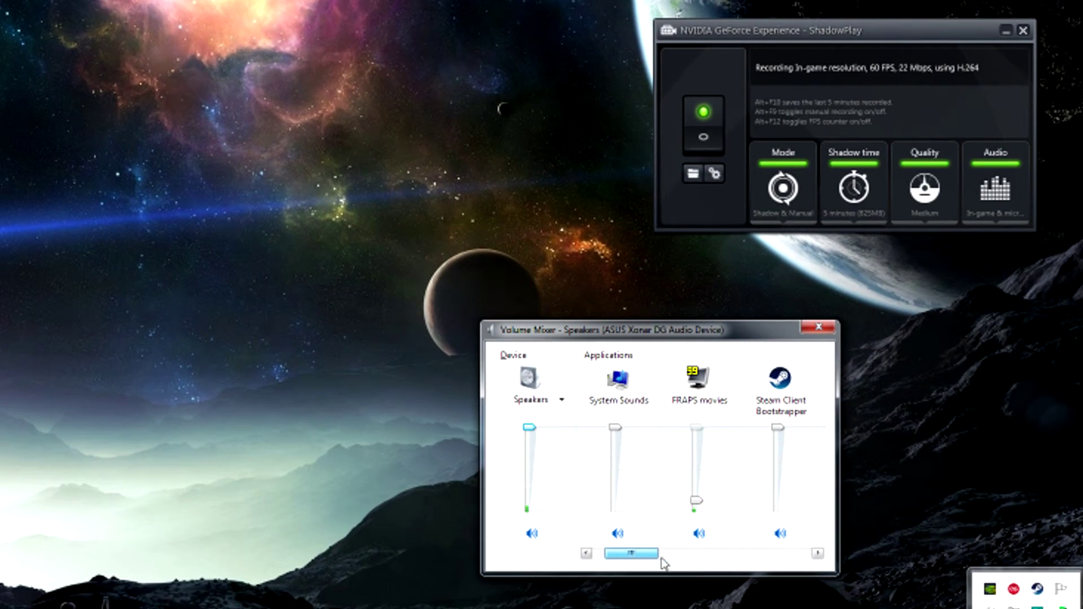
pyautogui.moveTo(663, 560); pyautogui.dragTo(780, 553)
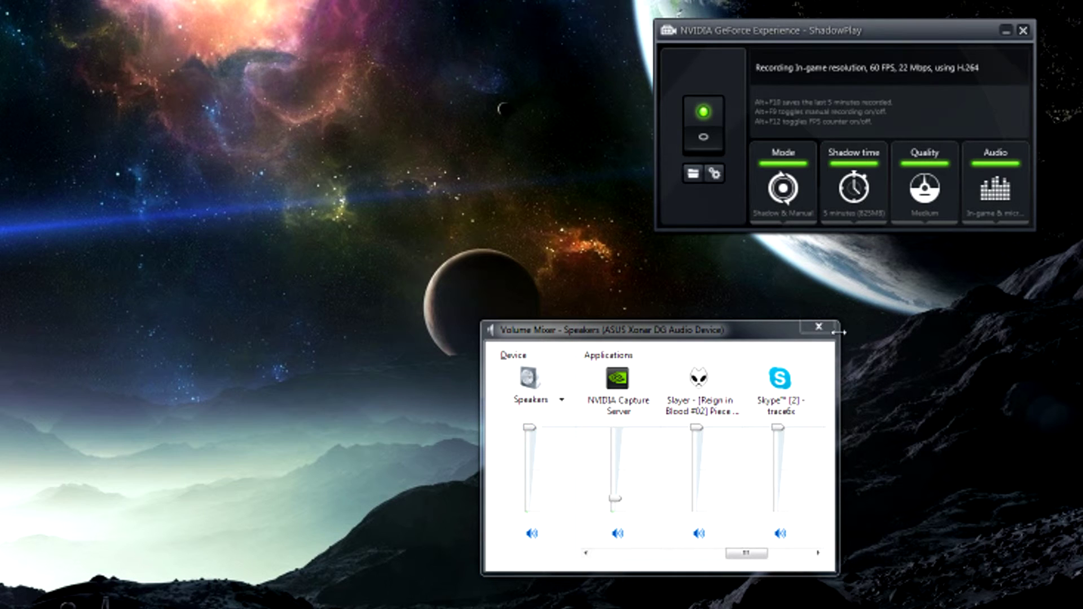
pyautogui.click(818, 327)
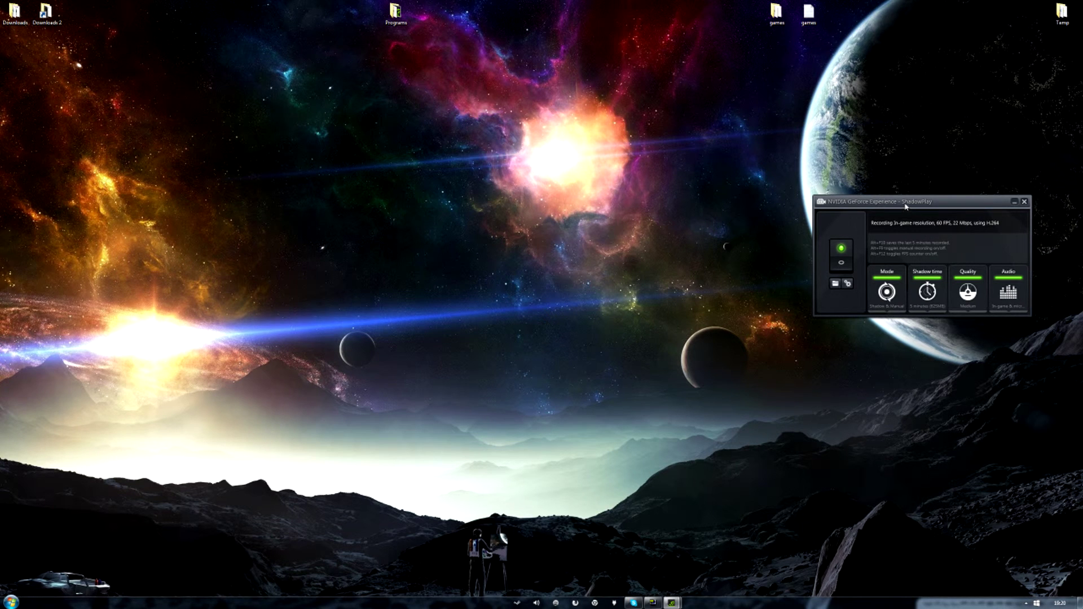
# Nudge the ShadowPlay panel, view Minecraft's Singleplayer list, then toggle full-screen and restore the window
pyautogui.moveTo(816, 33); pyautogui.dragTo(860, 54)
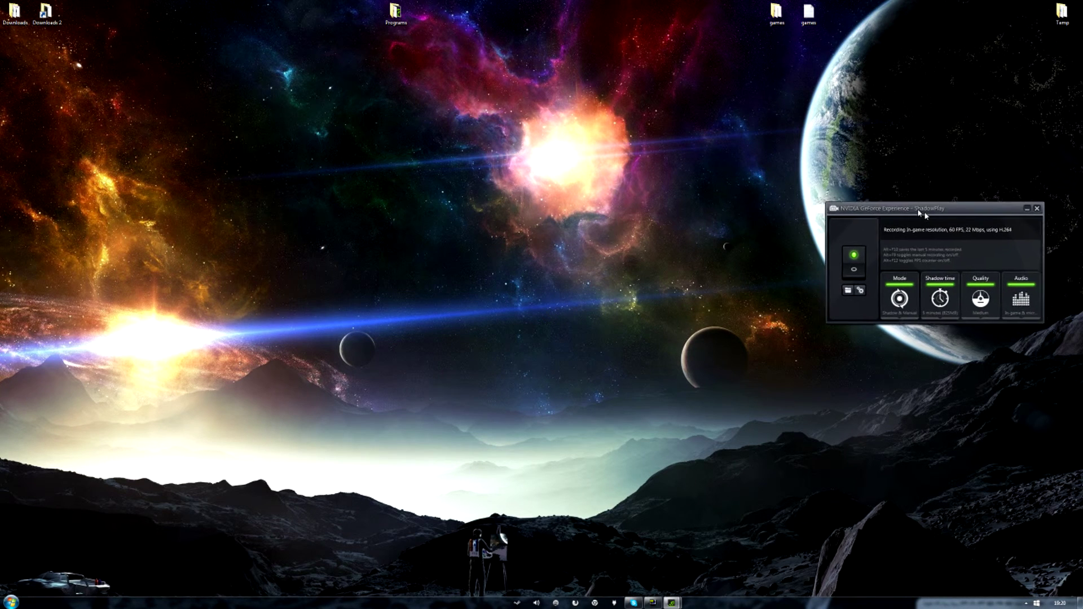
pyautogui.moveTo(920, 212); pyautogui.dragTo(932, 217)
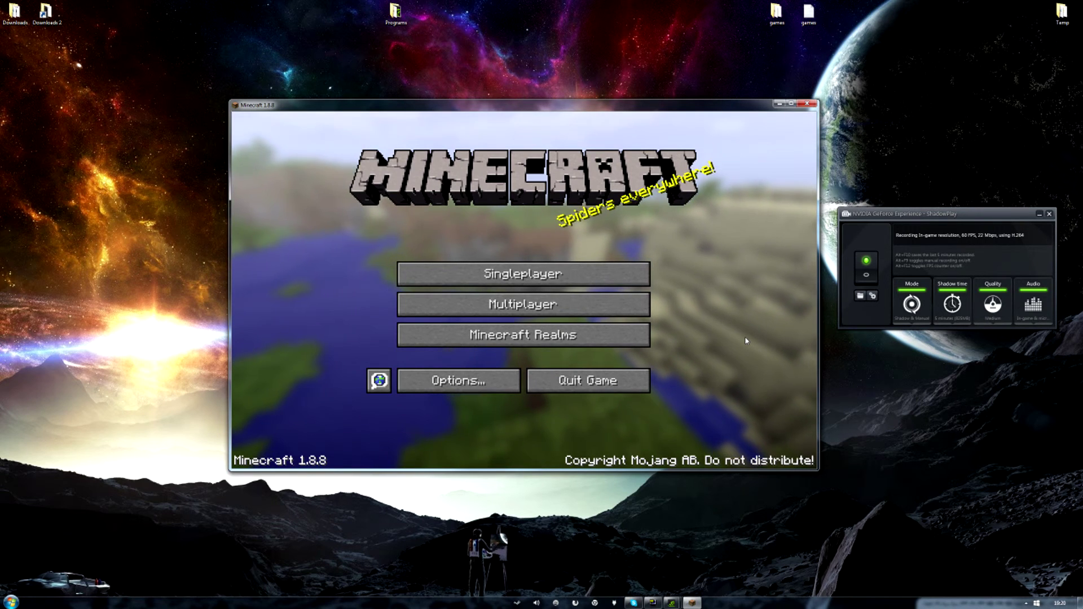
pyautogui.click(603, 280)
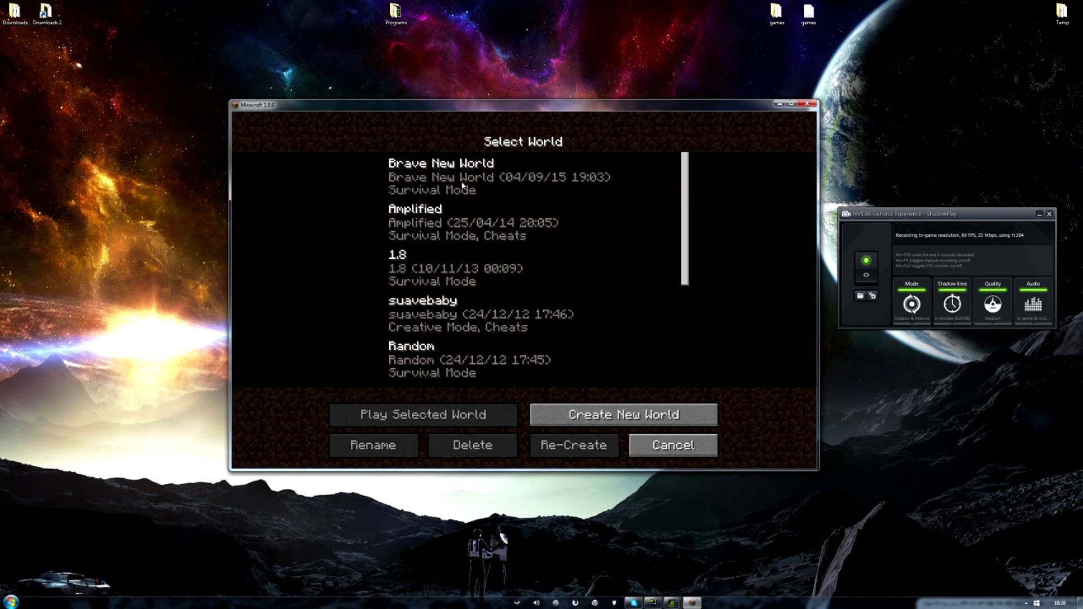
pyautogui.click(663, 452)
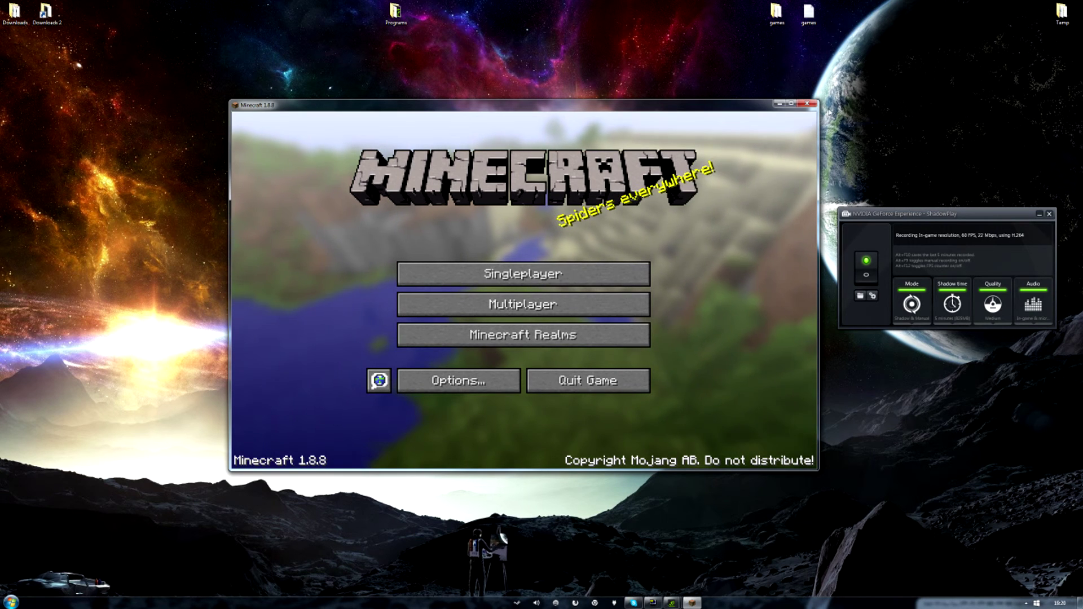
pyautogui.press('F11')
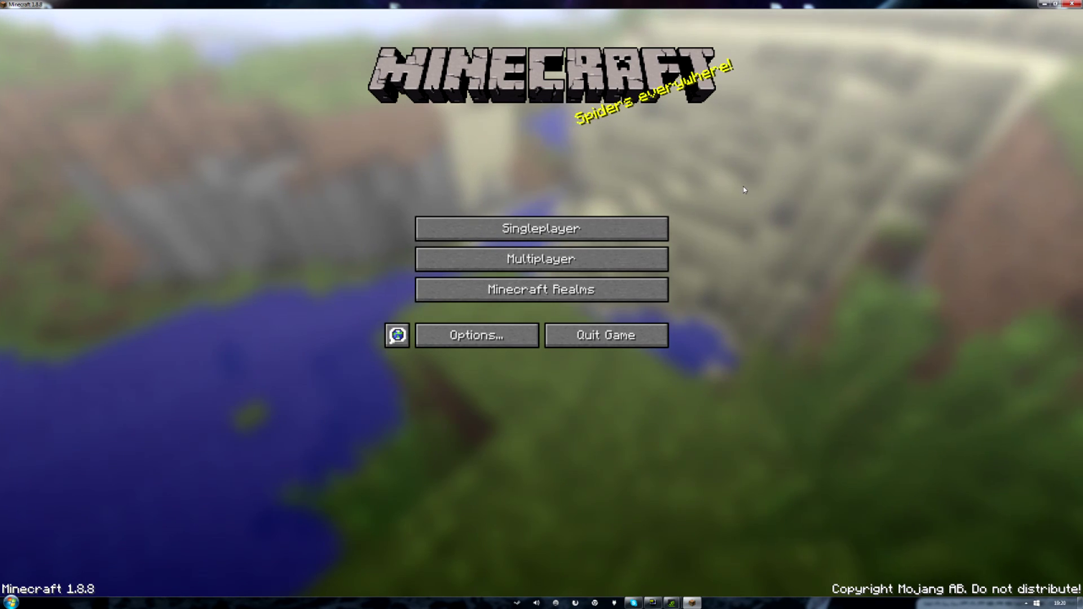
pyautogui.click(1054, 5)
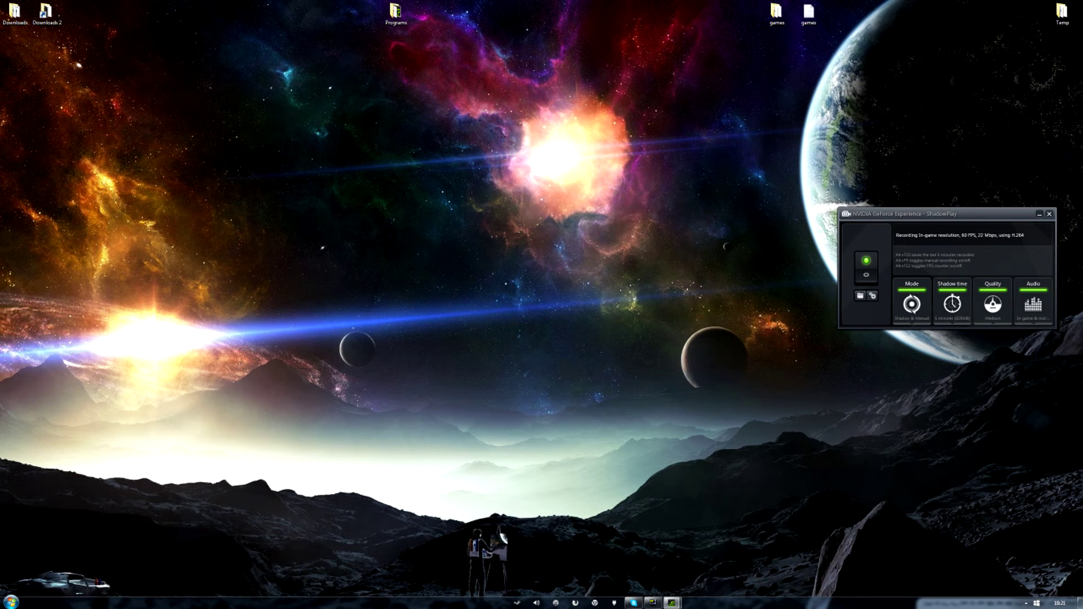
# Bring GeForce Experience back and scroll its ShadowPlay preferences to the Recordings save locations
pyautogui.moveTo(671, 602)
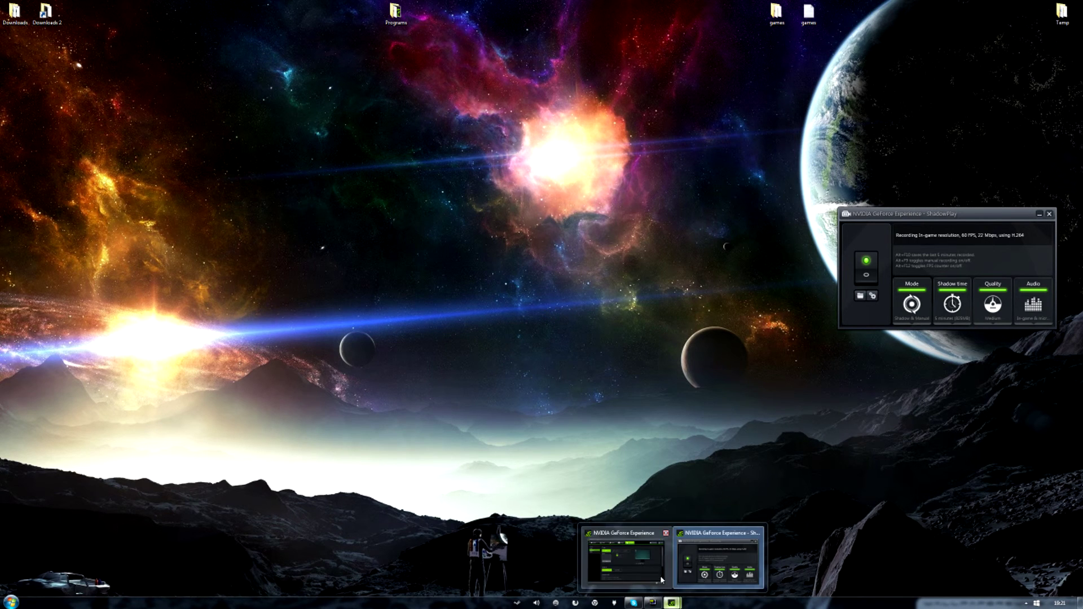
pyautogui.click(641, 559)
pyautogui.moveTo(619, 253); pyautogui.dragTo(618, 338)
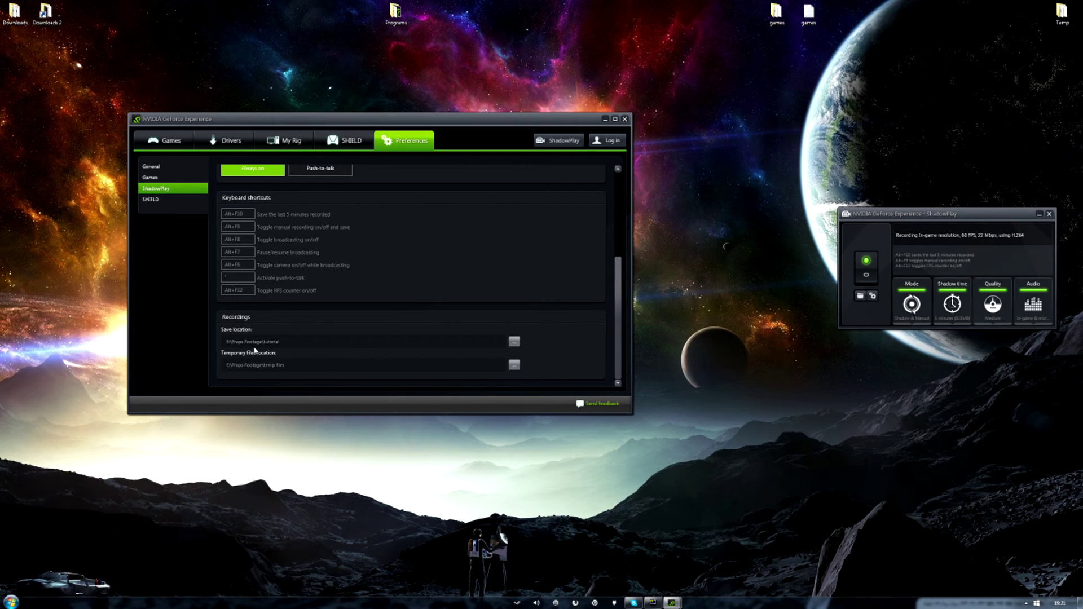